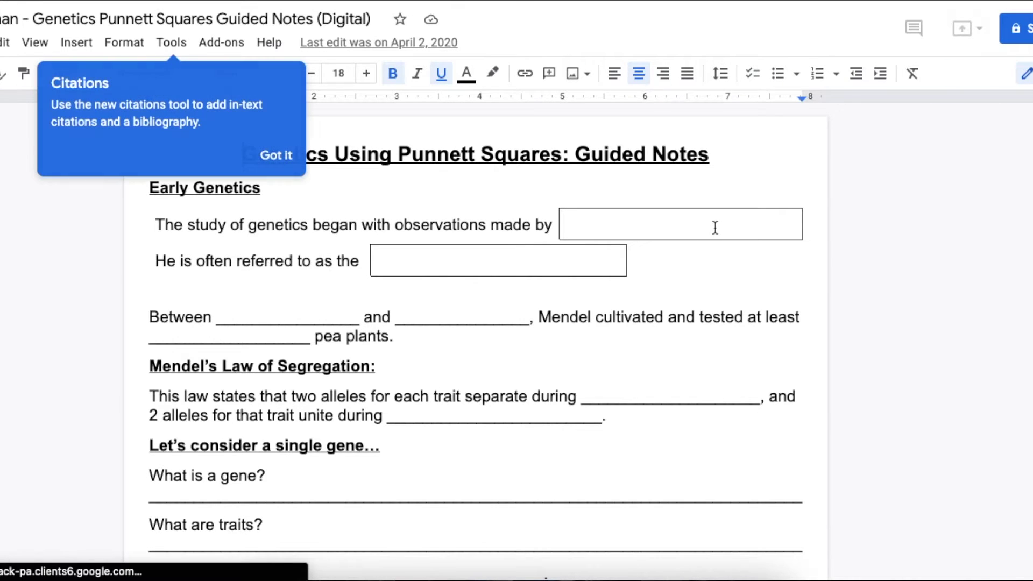
Step: Dismiss the citations, link sharing and sharing restrictions tips in Google Docs
{"action": "left_click", "coordinate": [279, 160]}
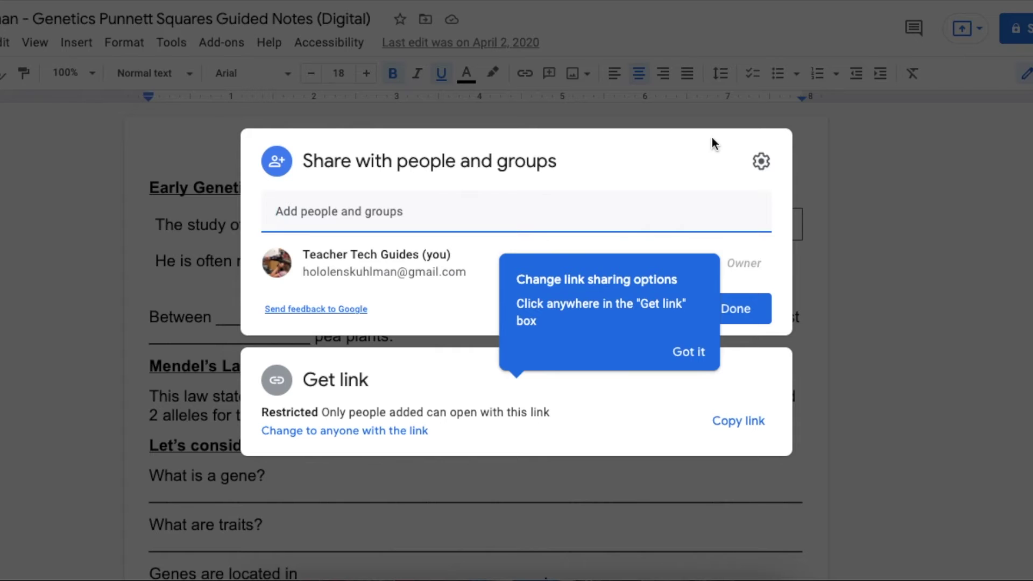
{"action": "left_click", "coordinate": [691, 353]}
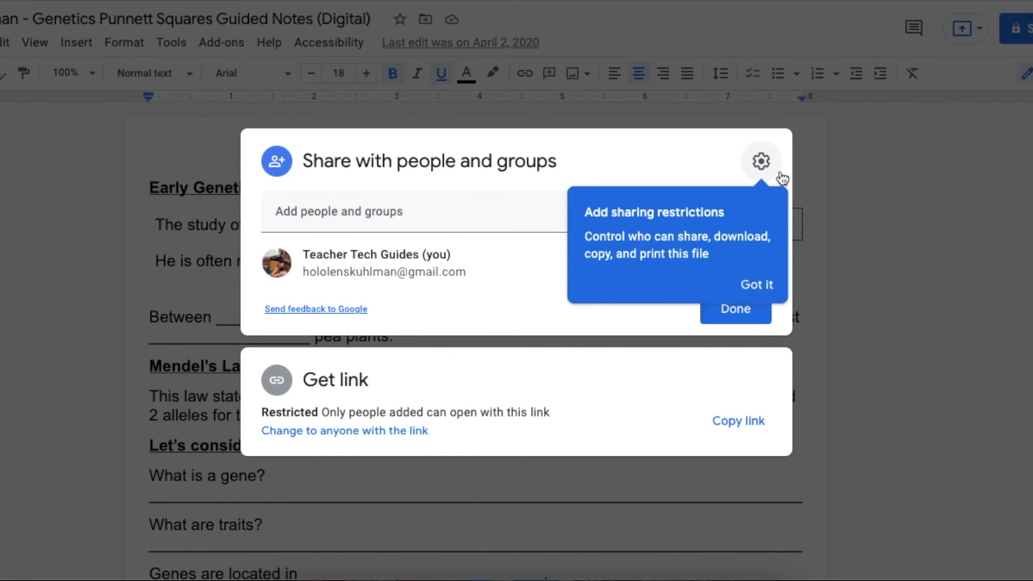
{"action": "left_click", "coordinate": [753, 285]}
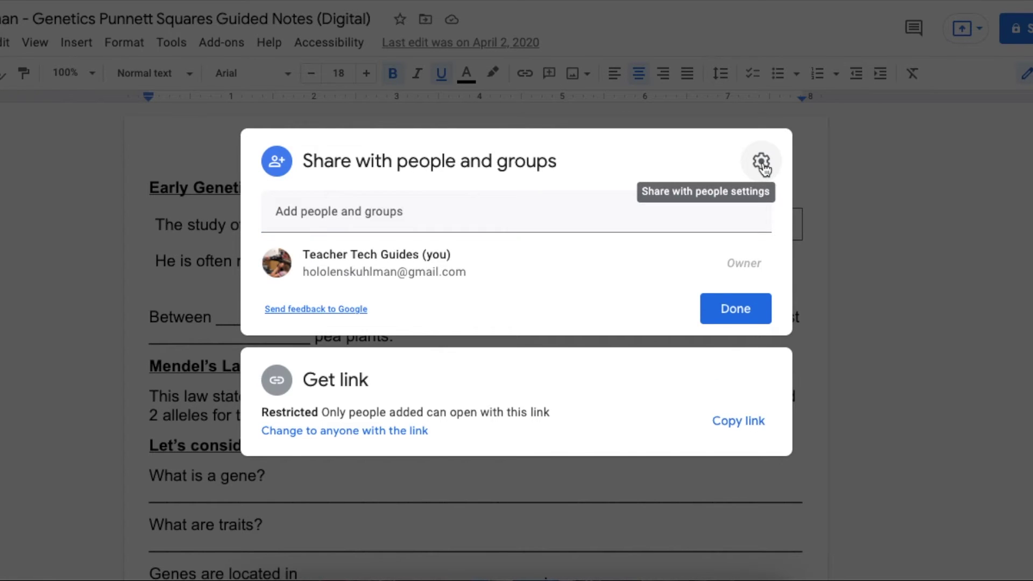
Step: Turn off editor resharing and viewer download, print and copy for the Genetics notes
{"action": "left_click", "coordinate": [763, 164]}
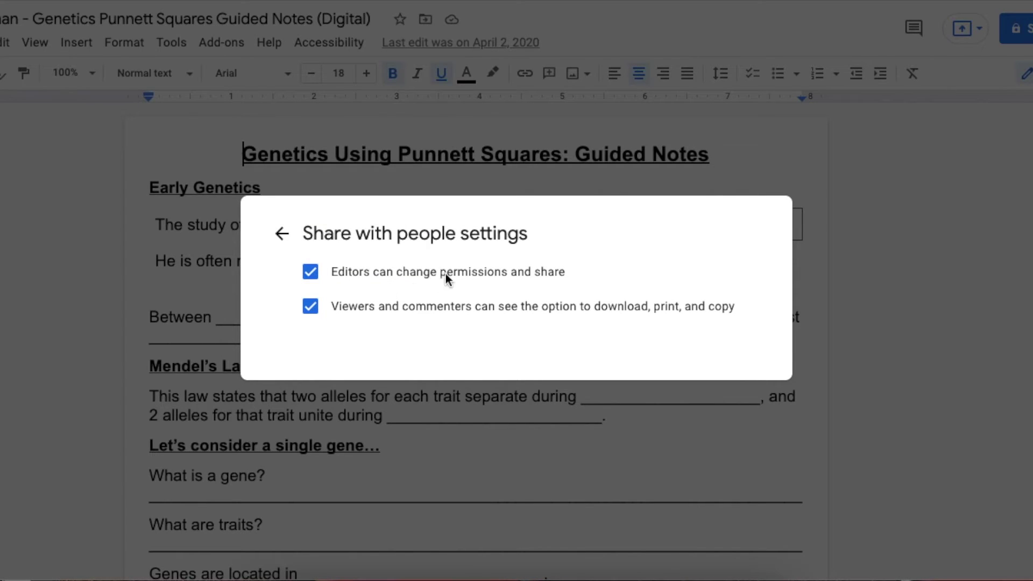
{"action": "left_click", "coordinate": [310, 273]}
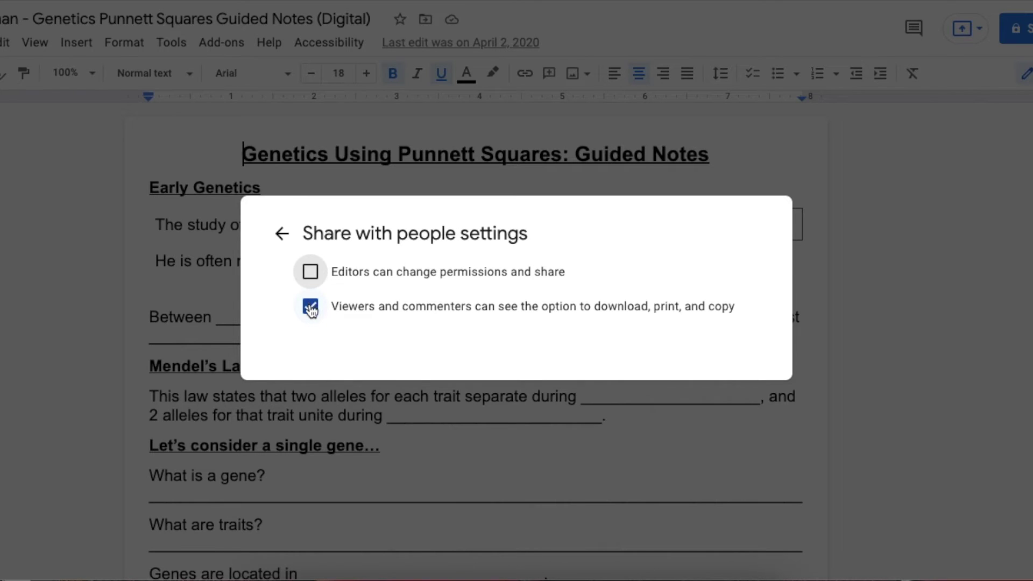
{"action": "left_click", "coordinate": [310, 306]}
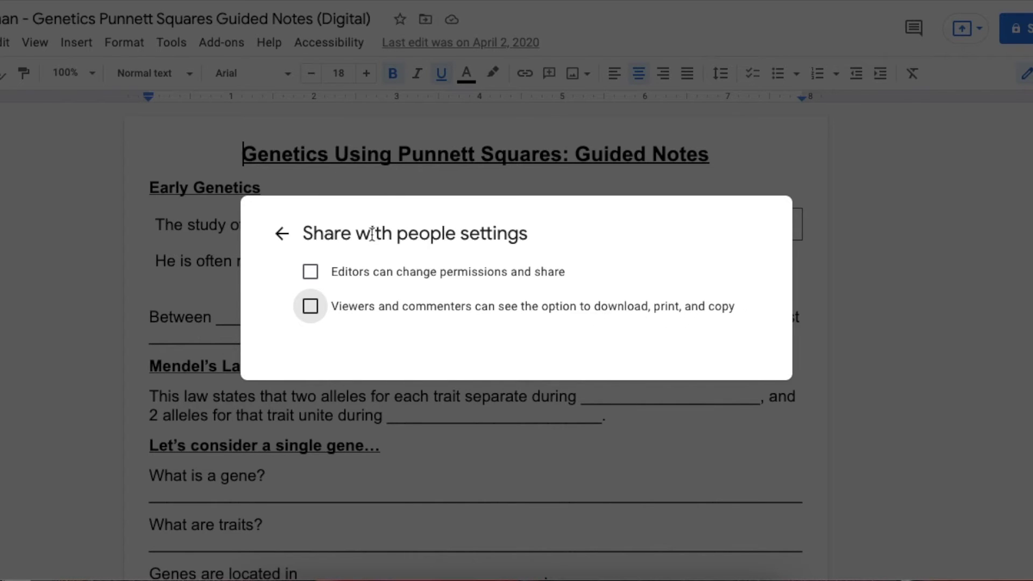
{"action": "left_click", "coordinate": [281, 234]}
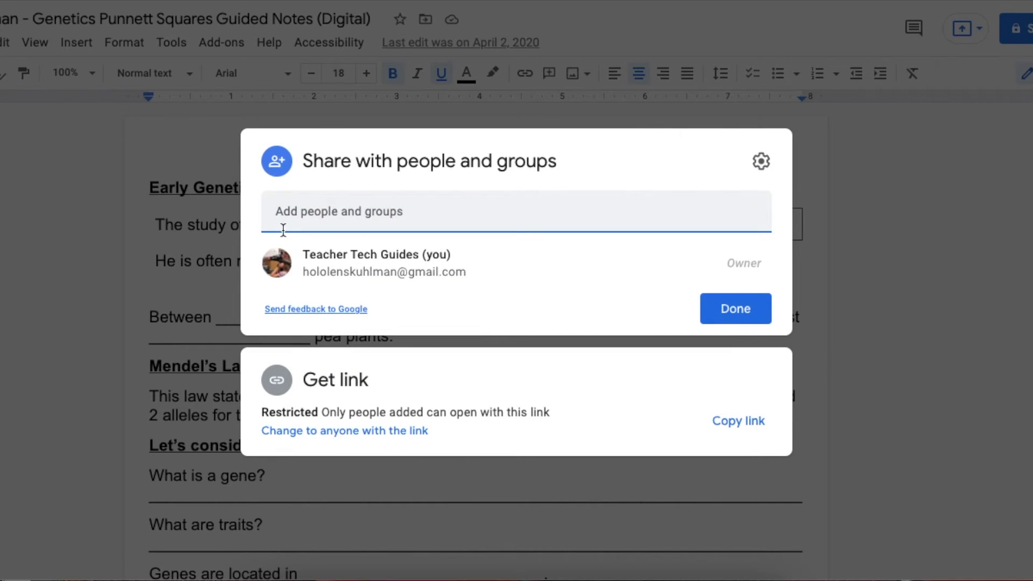
{"action": "left_click", "coordinate": [973, 258]}
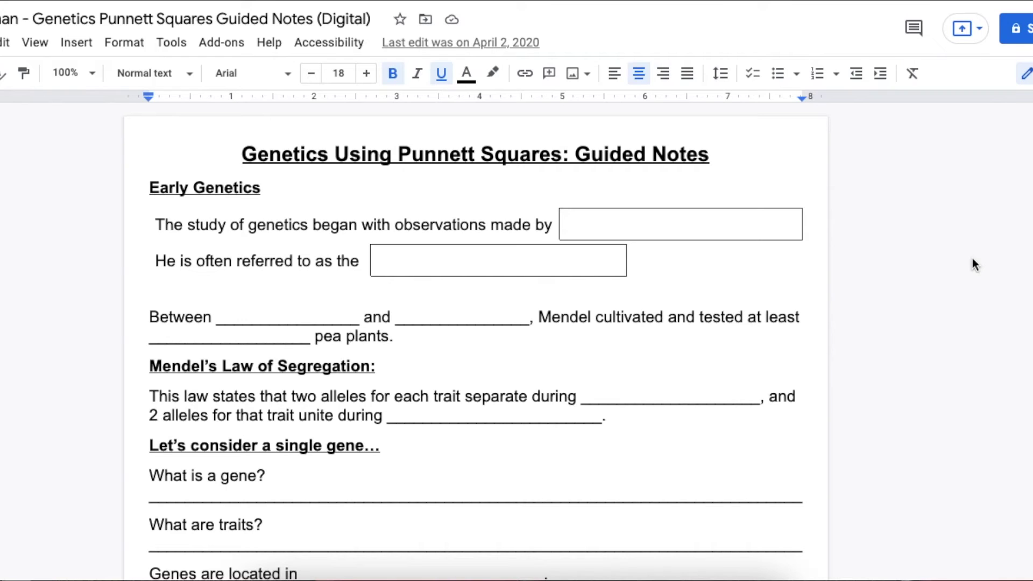
Step: Create a new blank Google Slides presentation from My Drive and select its default name
{"action": "key", "text": "ctrl+w"}
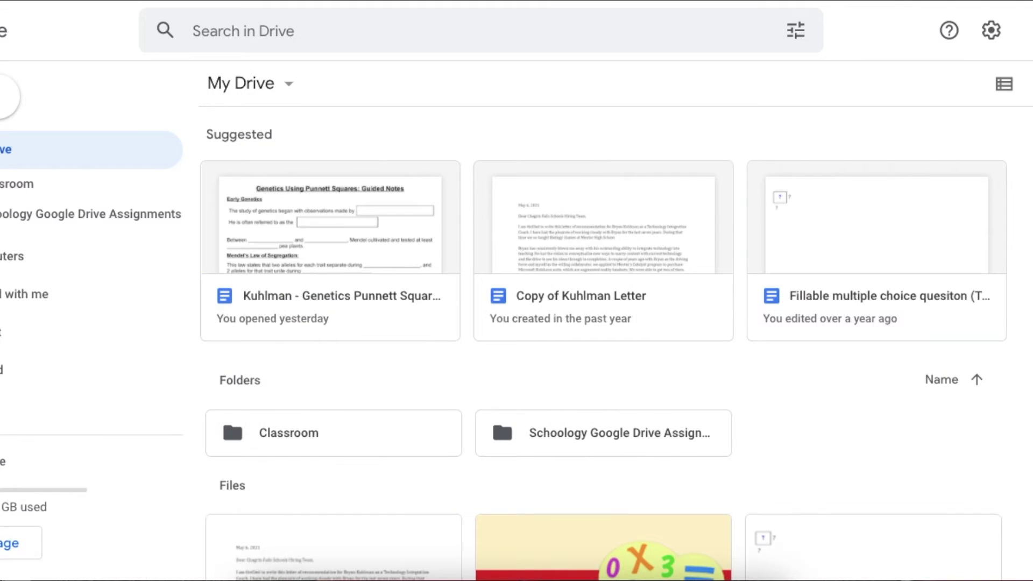
{"action": "left_click", "coordinate": [8, 97]}
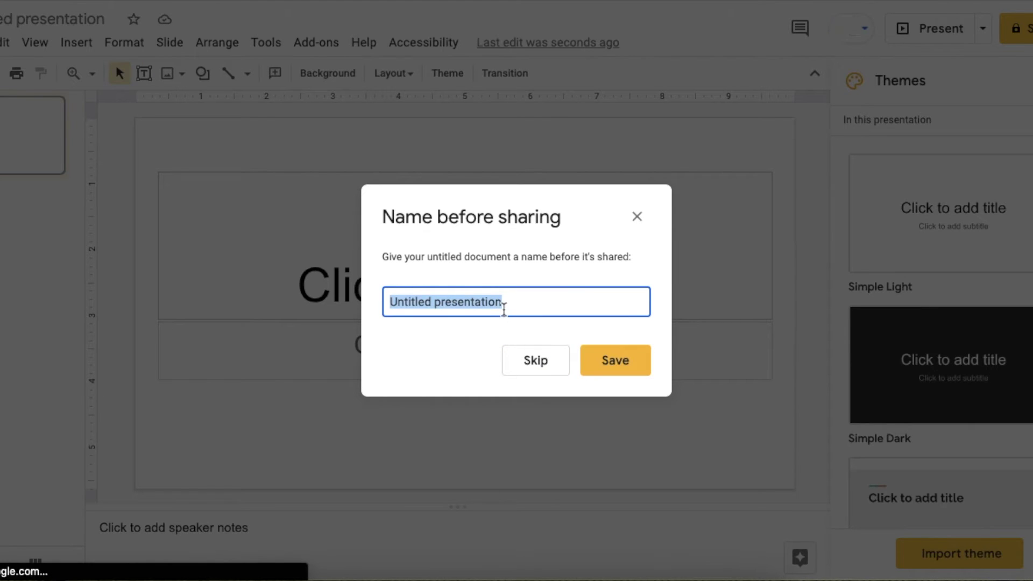
{"action": "double_click", "coordinate": [503, 307]}
Step: Rename the new presentation to 'Share Settings' before sharing
{"action": "key", "text": "BackSpace"}
{"action": "key", "text": "BackSpace"}
{"action": "key", "text": "BackSpace"}
{"action": "key", "text": "BackSpace"}
{"action": "key", "text": "BackSpace"}
{"action": "key", "text": "BackSpace"}
{"action": "key", "text": "BackSpace"}
{"action": "key", "text": "BackSpace"}
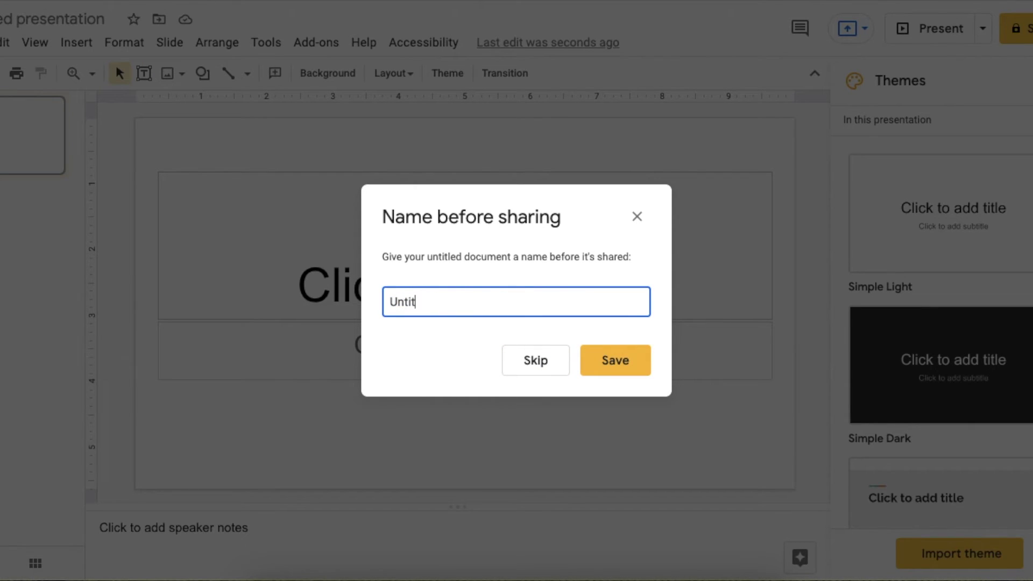
{"action": "key", "text": "BackSpace"}
{"action": "key", "text": "BackSpace"}
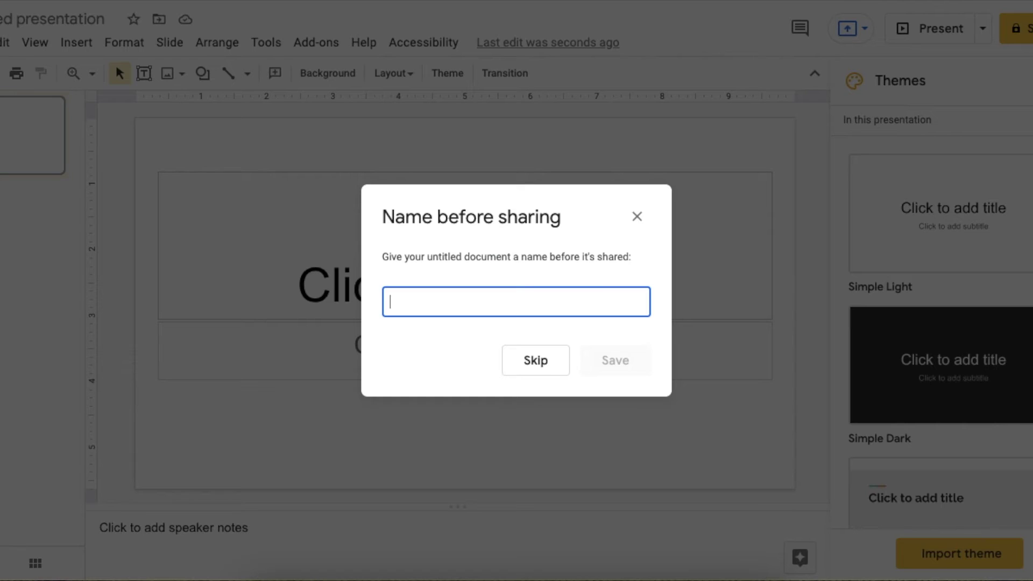
{"action": "type", "text": "Share"}
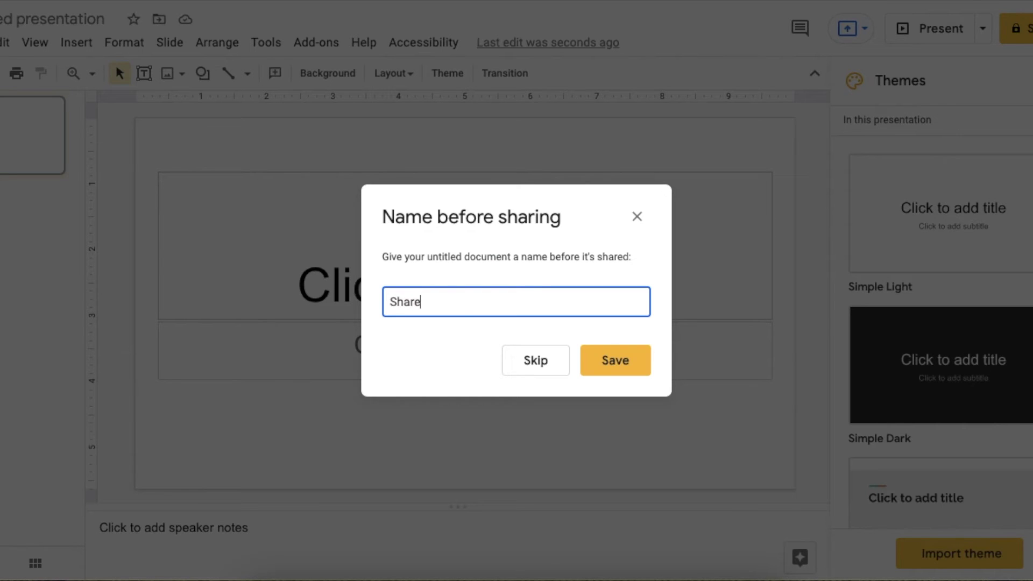
{"action": "type", "text": " Settings"}
{"action": "left_click", "coordinate": [619, 359]}
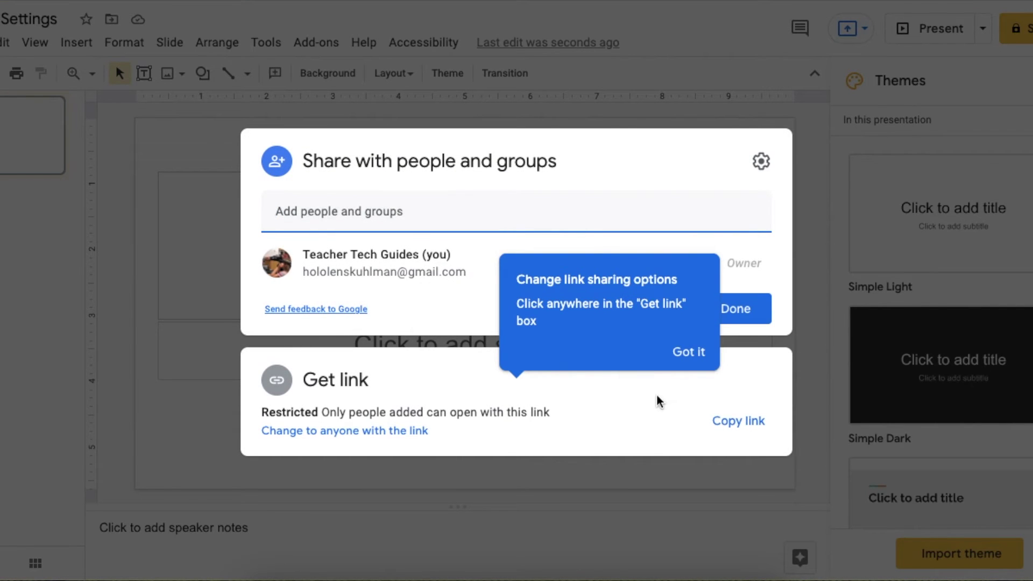
Step: Block viewer download, print and copy and editor resharing for the 'Share Settings' presentation
{"action": "left_click", "coordinate": [684, 351]}
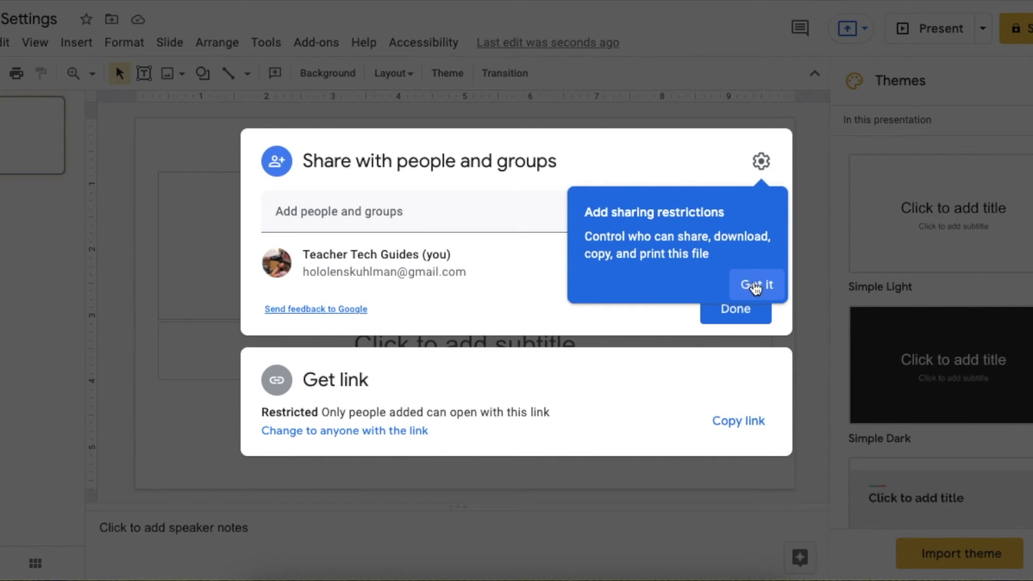
{"action": "left_click", "coordinate": [753, 283]}
{"action": "left_click", "coordinate": [761, 160]}
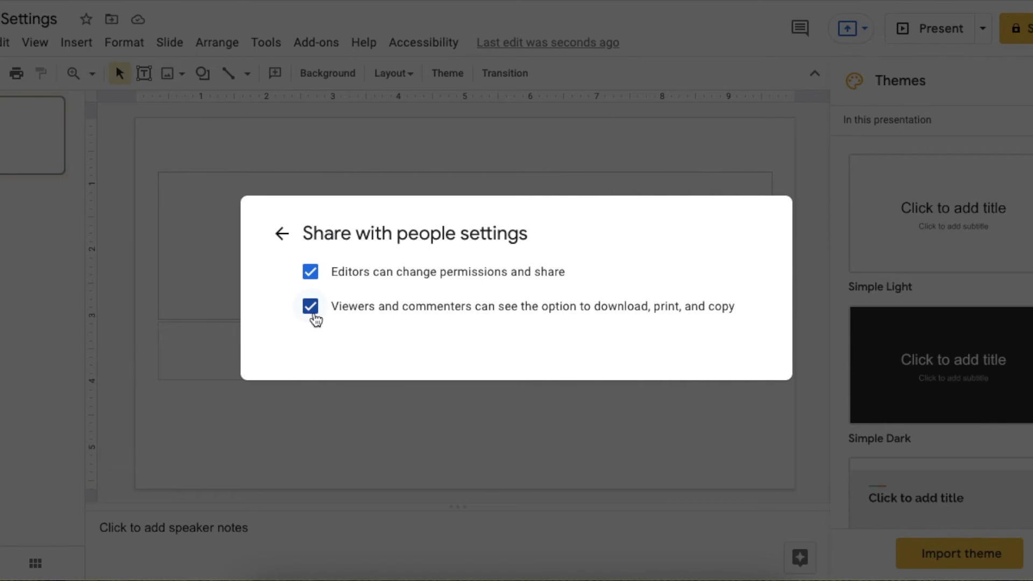
{"action": "left_click", "coordinate": [315, 318]}
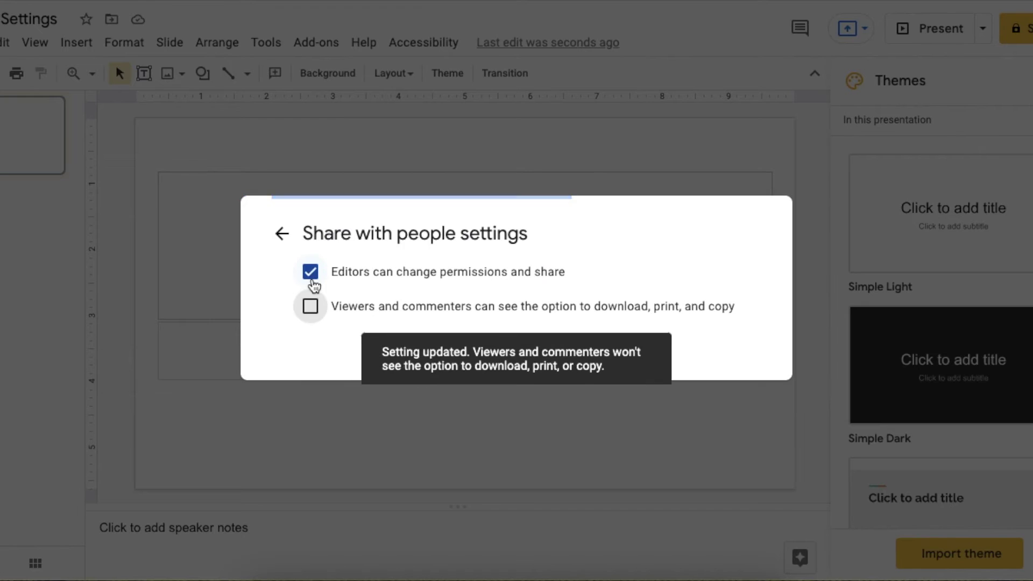
{"action": "left_click", "coordinate": [314, 283]}
{"action": "left_click", "coordinate": [281, 233]}
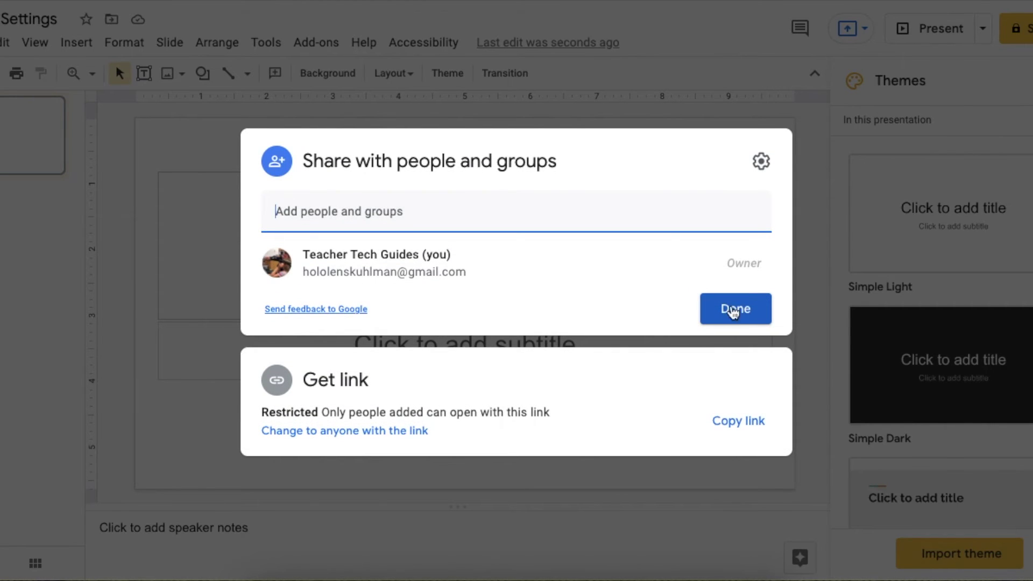
{"action": "left_click", "coordinate": [729, 313]}
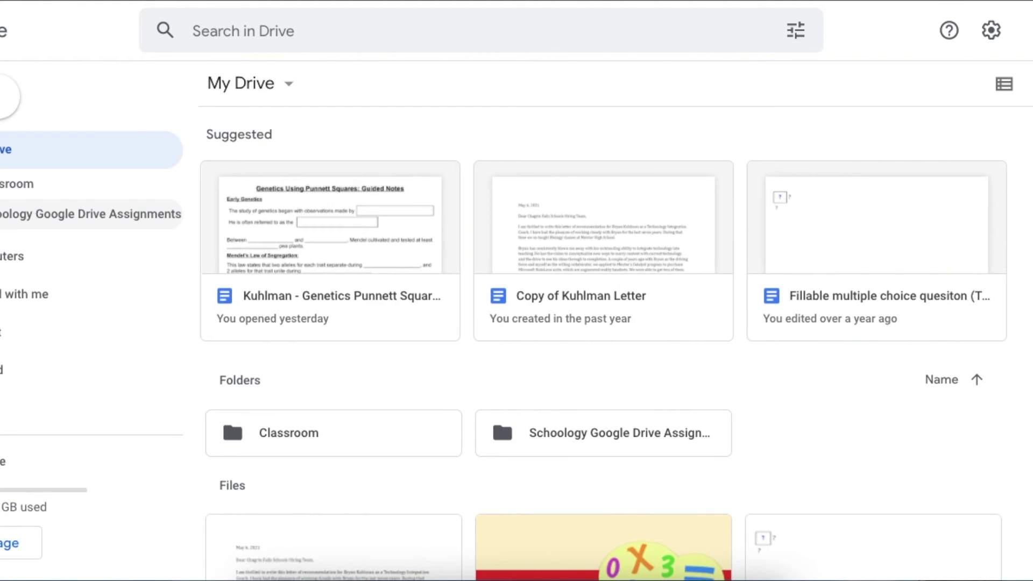
Step: In Schoology Google Drive Assignments, select the Example Class Example folder and open its sharing
{"action": "left_click", "coordinate": [92, 214]}
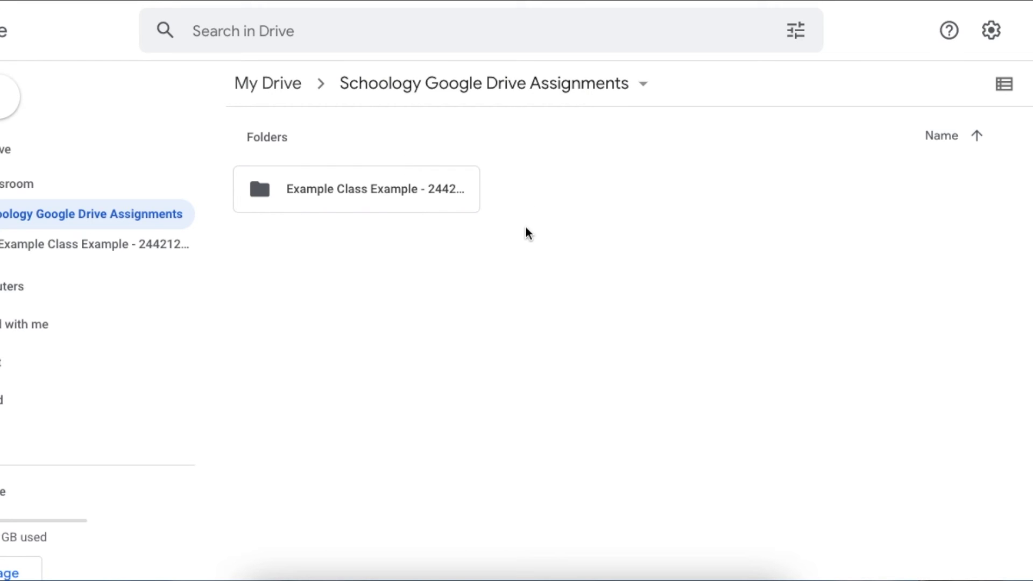
{"action": "left_click_drag", "start_coordinate": [538, 248], "coordinate": [363, 168]}
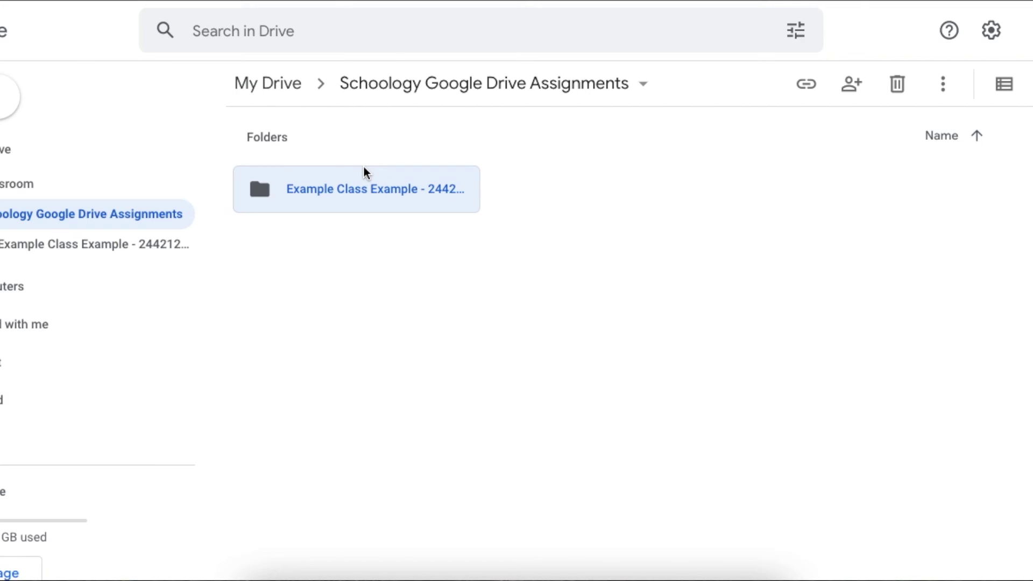
{"action": "left_click", "coordinate": [853, 86]}
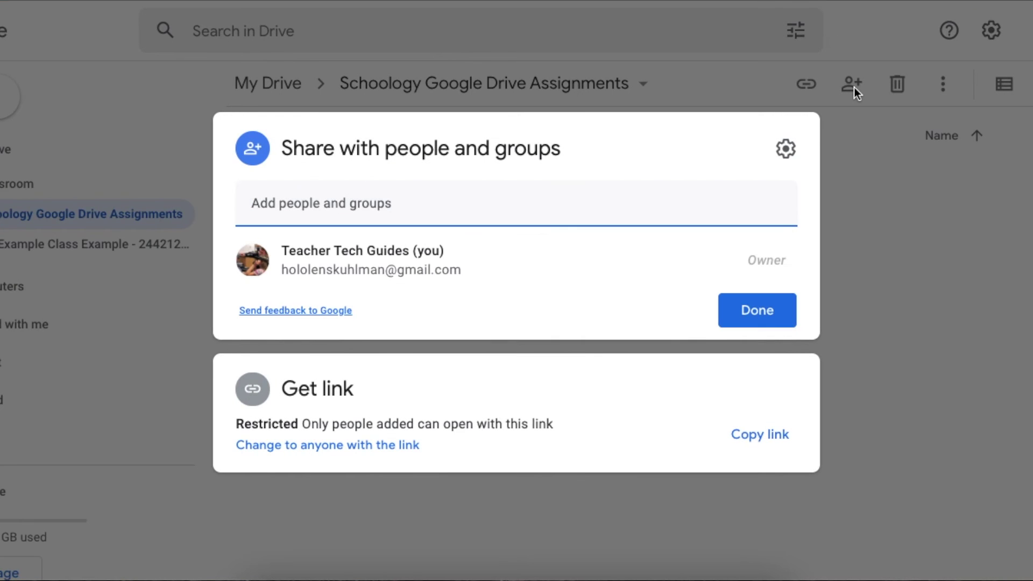
Step: Uncheck 'Editors can change permissions and share' for the Example Class Example folder
{"action": "left_click", "coordinate": [783, 155]}
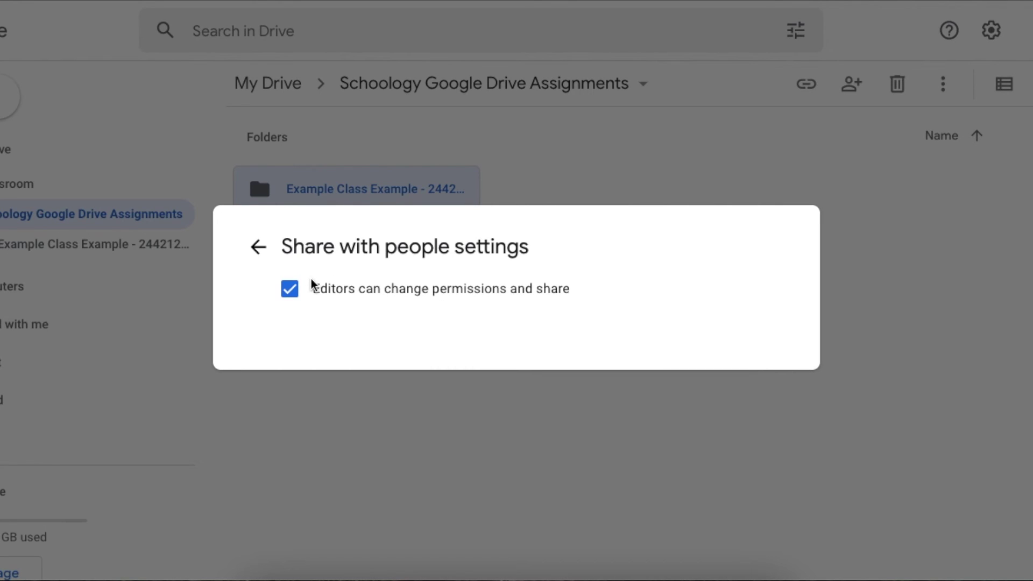
{"action": "left_click", "coordinate": [289, 291]}
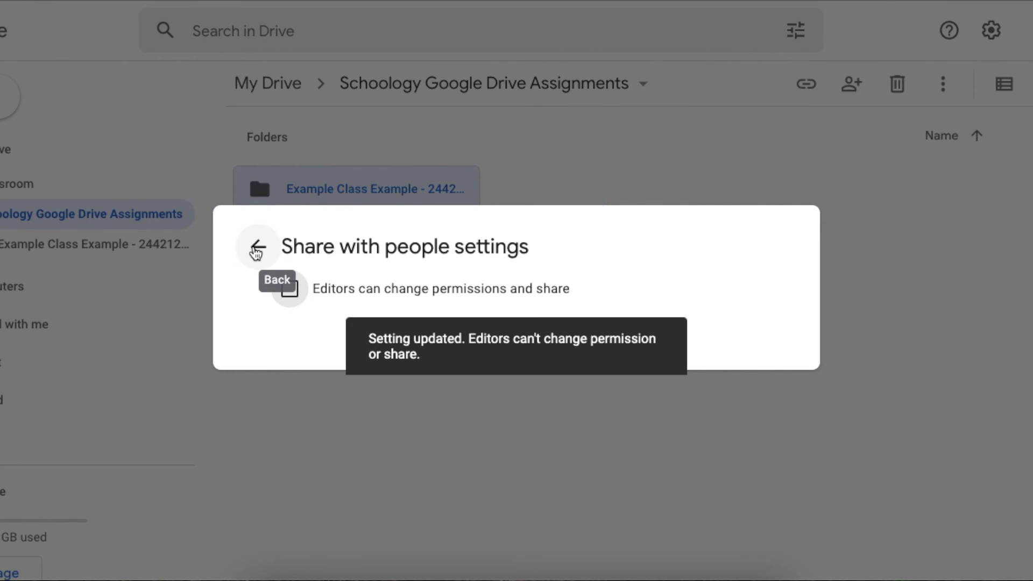
{"action": "left_click", "coordinate": [257, 249]}
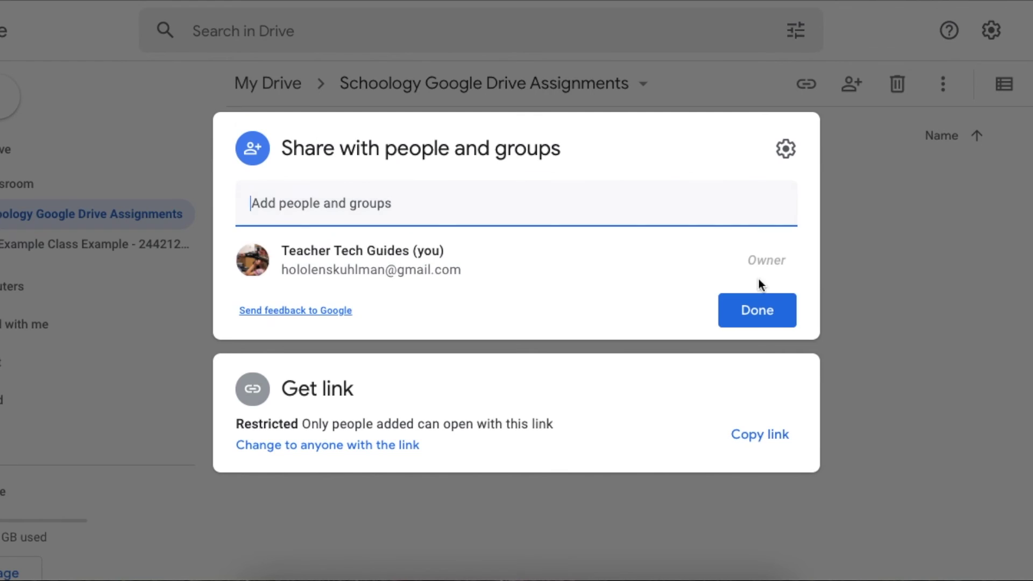
{"action": "left_click", "coordinate": [757, 304]}
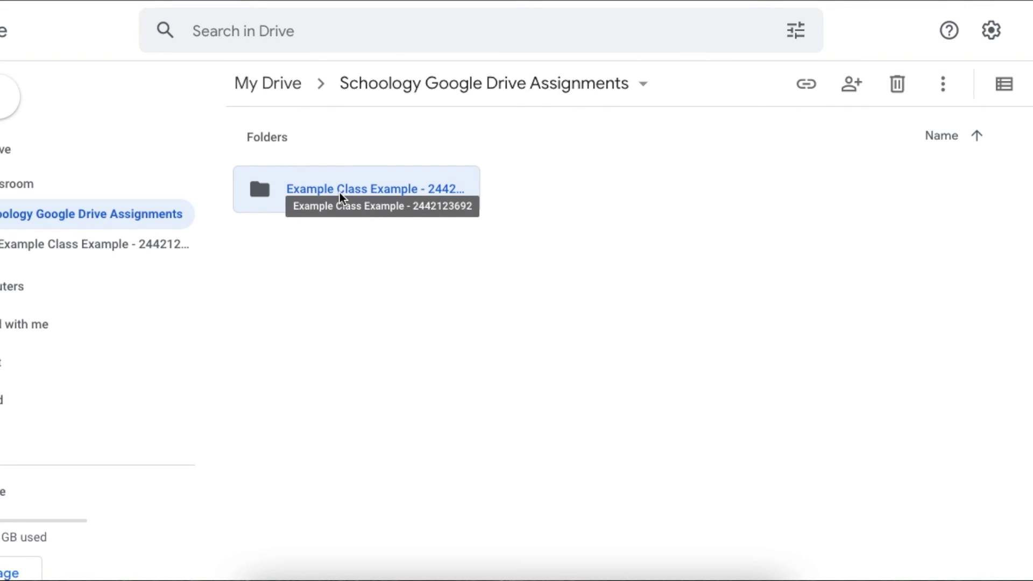
Step: Go into Example Class Example > Genetics Punnett Squares and open sharing for the student's Genetics document
{"action": "double_click", "coordinate": [383, 191]}
{"action": "double_click", "coordinate": [383, 189]}
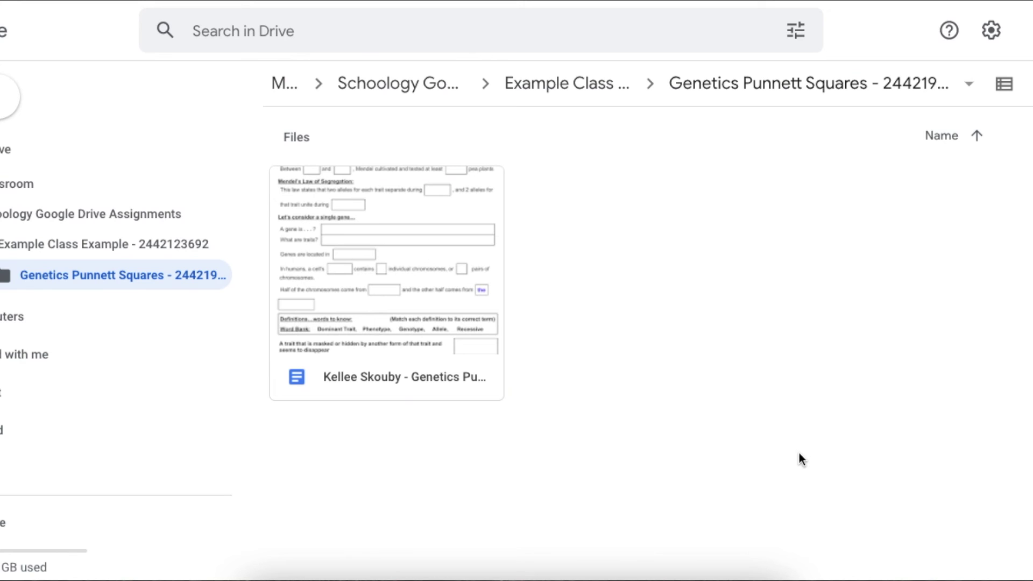
{"action": "left_click_drag", "start_coordinate": [800, 455], "coordinate": [275, 154]}
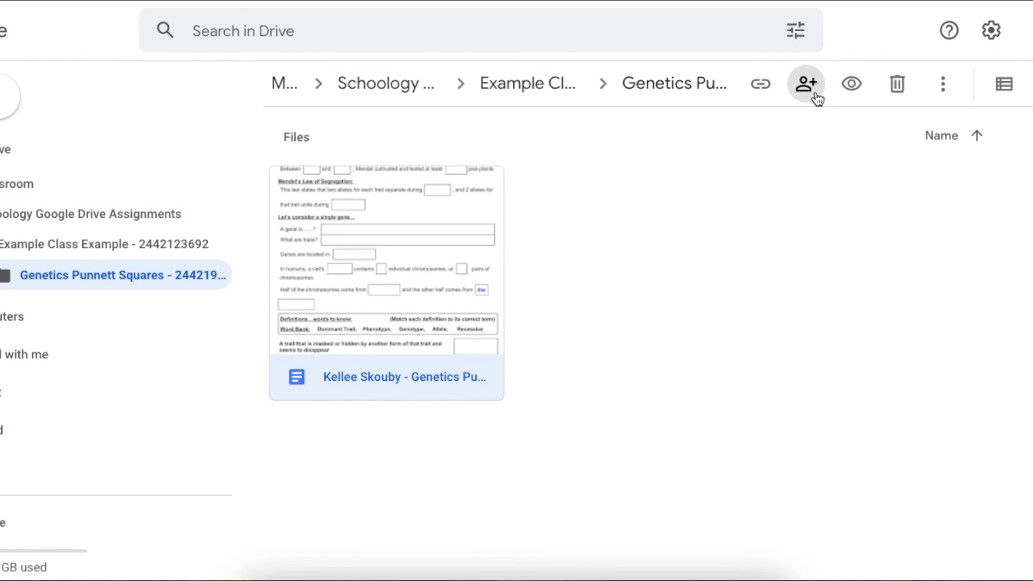
{"action": "left_click", "coordinate": [817, 99]}
Step: Disable editor resharing and viewer download, print and copy for the Genetics document, then collapse My Drive
{"action": "left_click", "coordinate": [796, 128]}
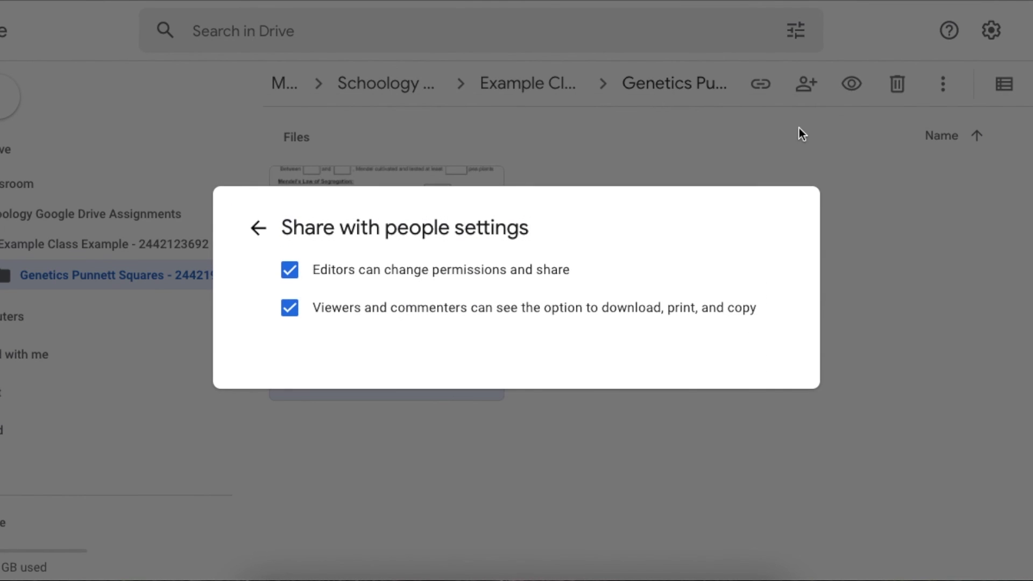
{"action": "left_click", "coordinate": [292, 272]}
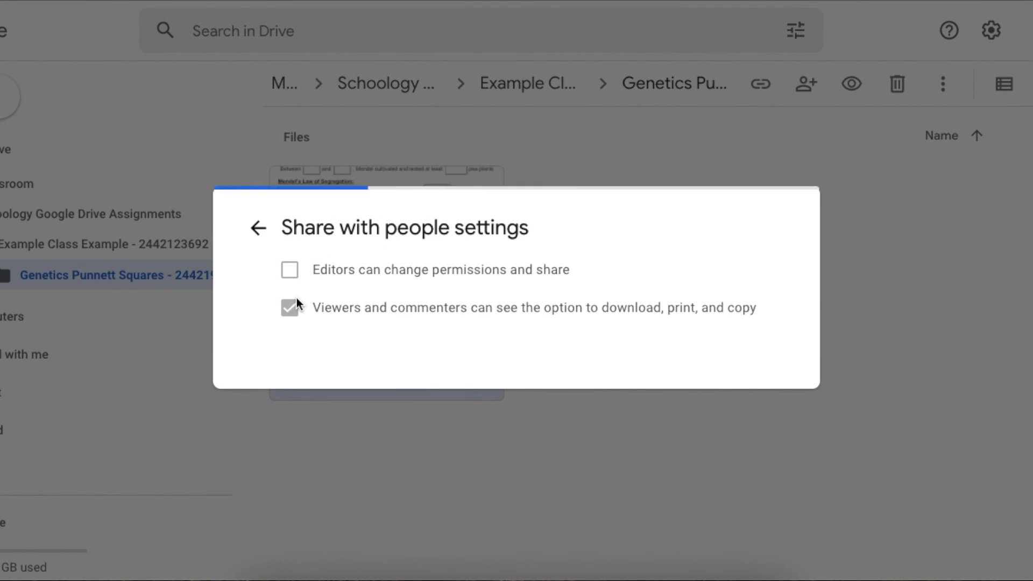
{"action": "left_click", "coordinate": [293, 308]}
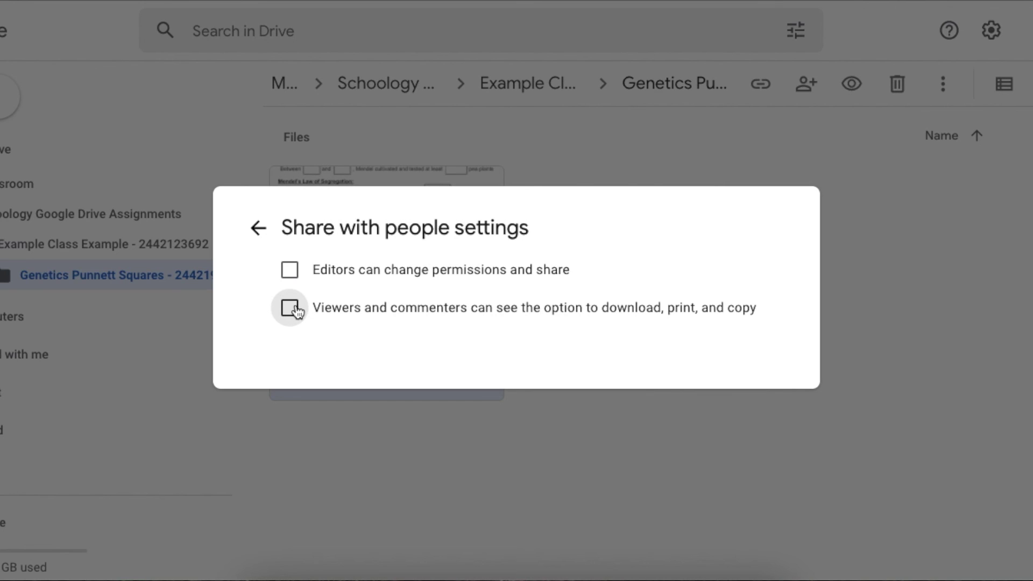
{"action": "left_click", "coordinate": [257, 239]}
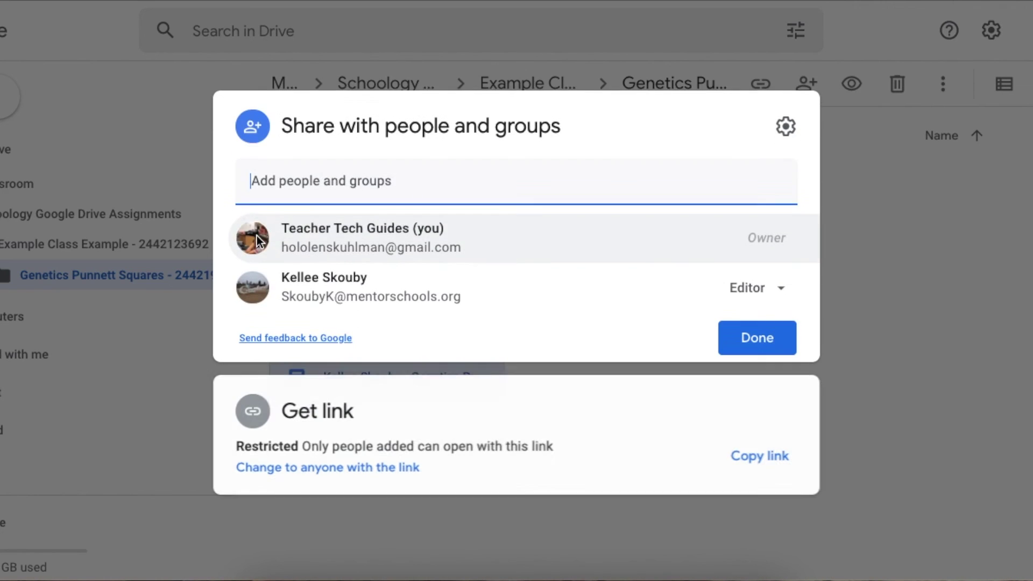
{"action": "left_click", "coordinate": [738, 332]}
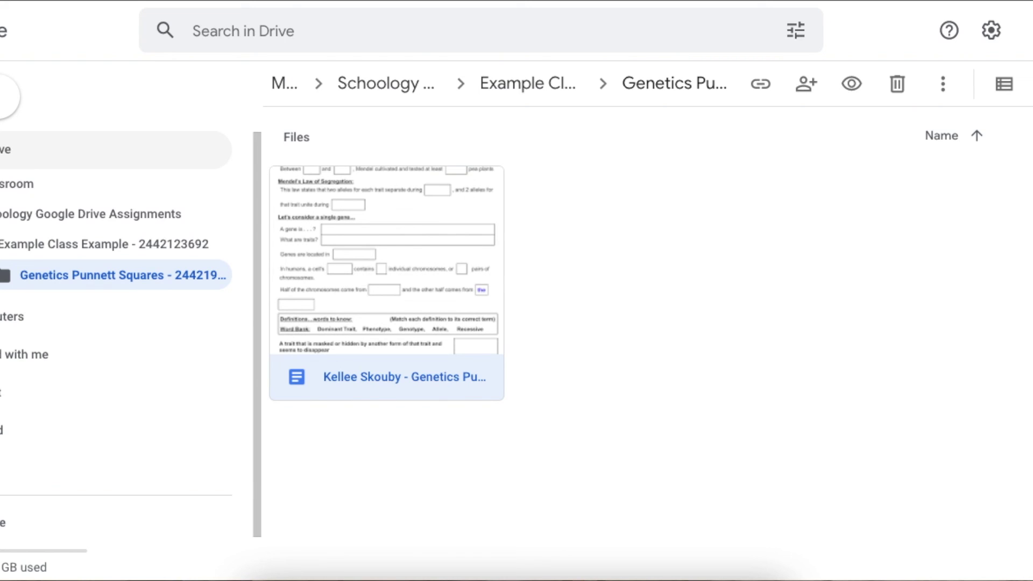
{"action": "left_click", "coordinate": [2, 149]}
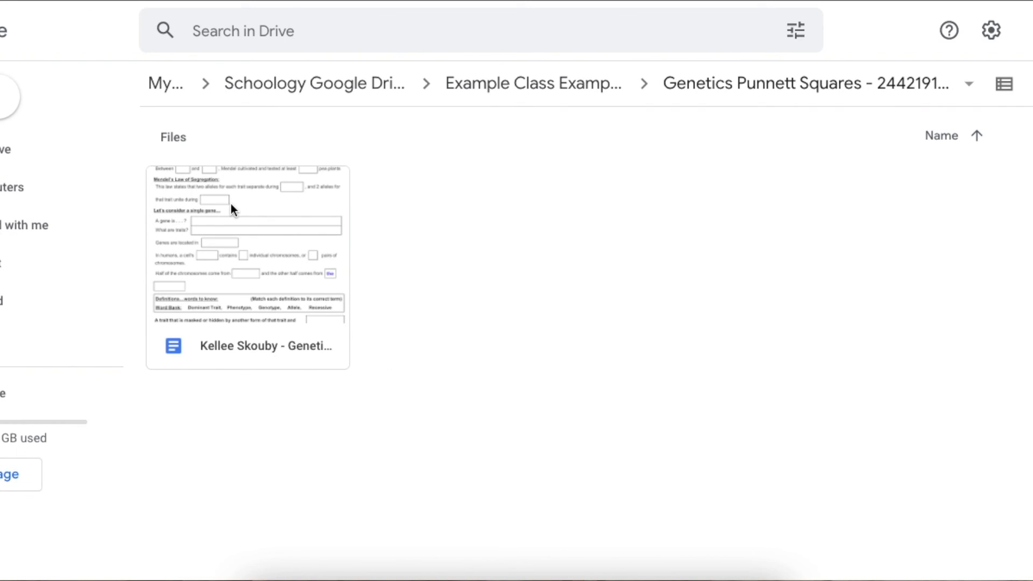